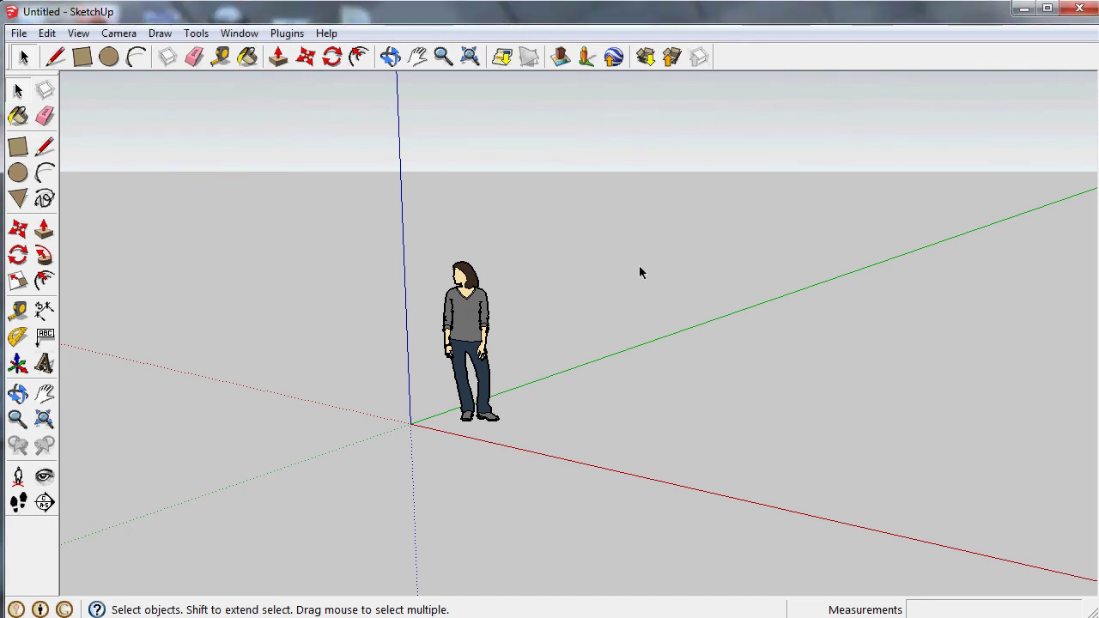
Step: Turn on shadows so the figure casts a shadow, and bring up the toolbar list
click(53, 37)
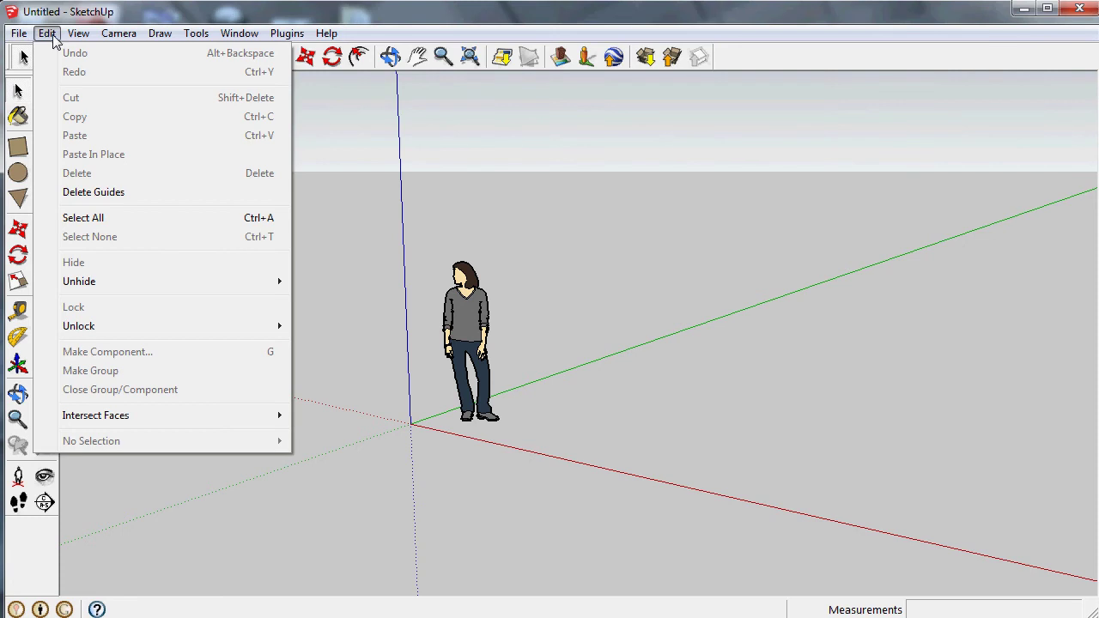
mouse_move(78, 33)
click(110, 199)
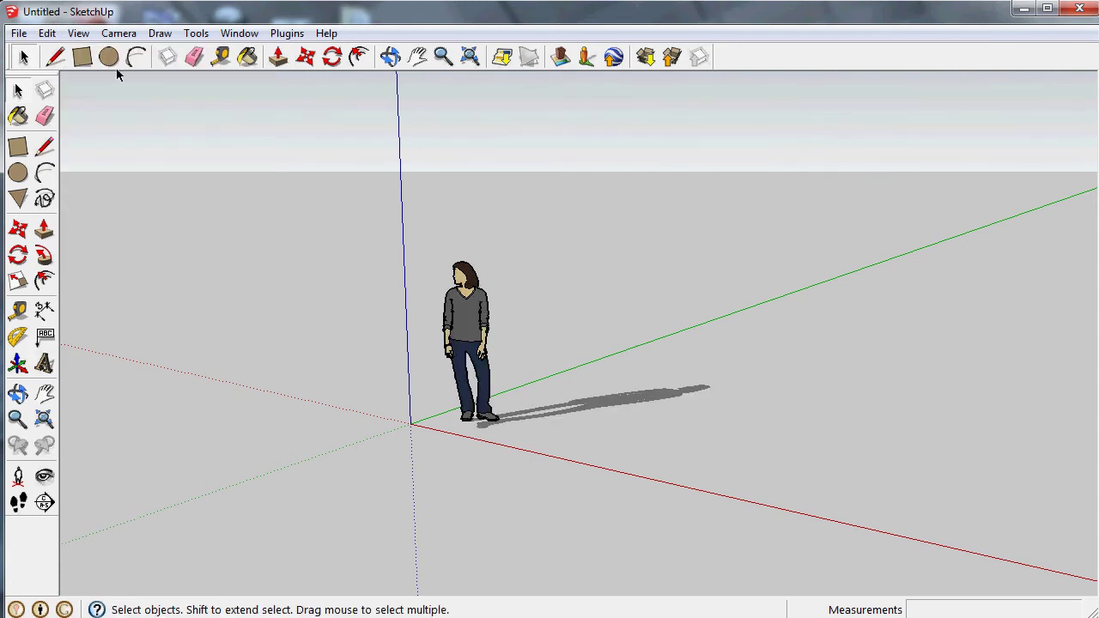
click(83, 36)
mouse_move(111, 53)
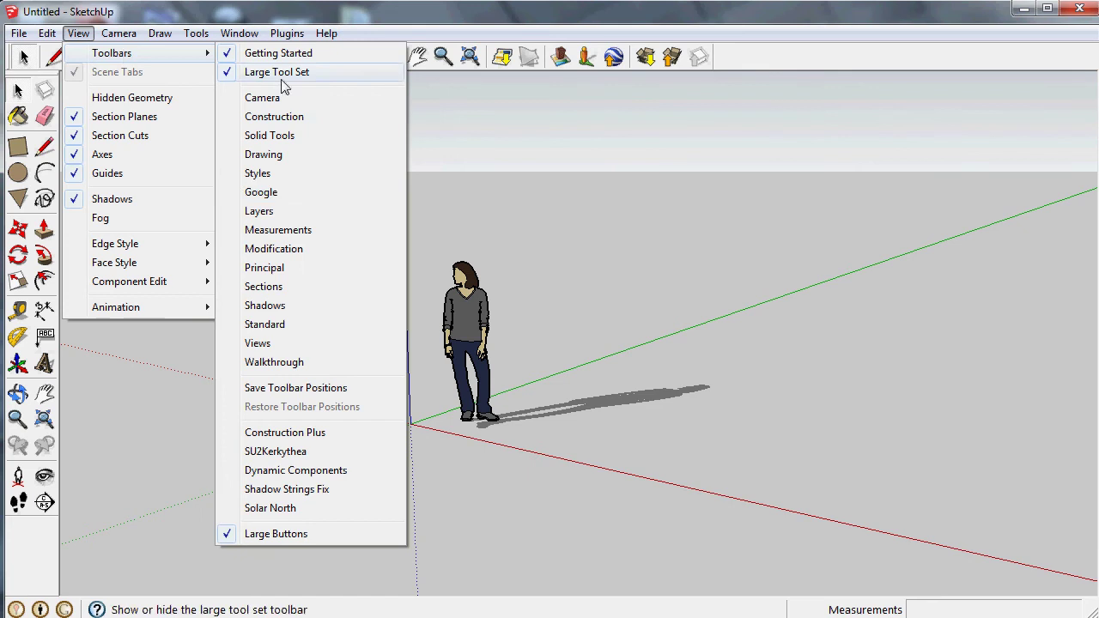
Step: Show the Shadows toolbar, shorten the figure's shadow with its slider, and dock it at the top
click(284, 306)
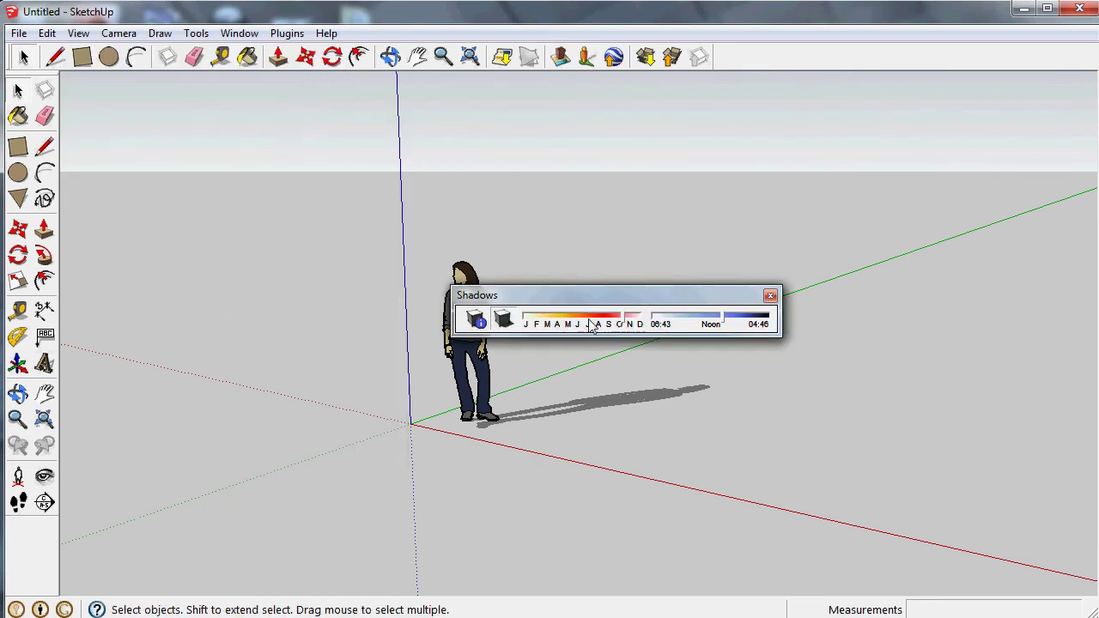
mouse_move(635, 295)
mouse_down()
mouse_move(349, 140)
mouse_move(308, 168)
mouse_up()
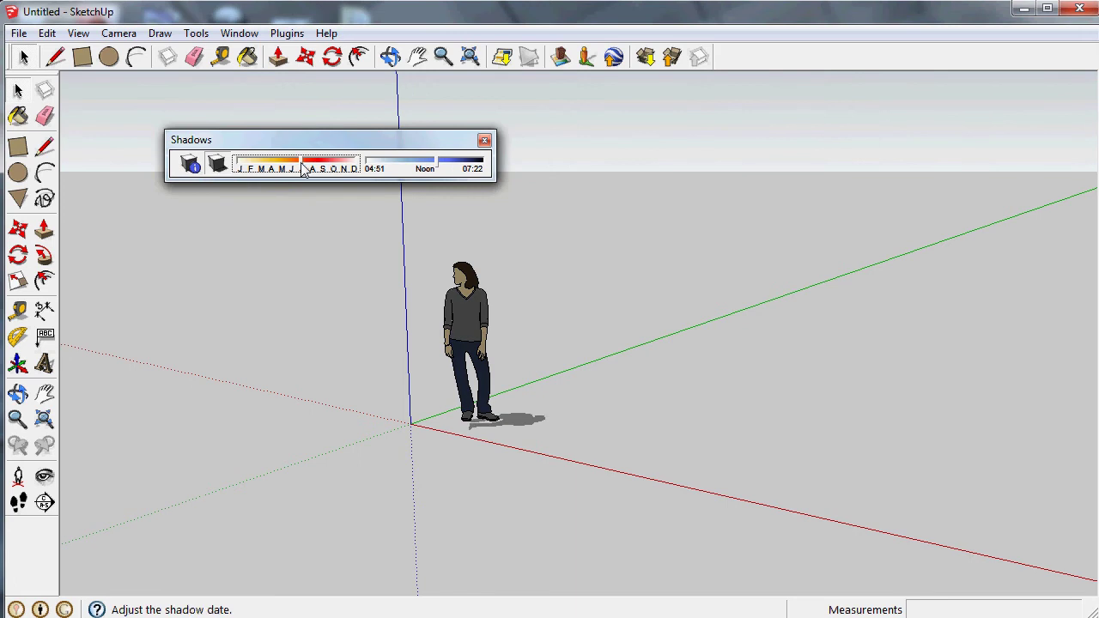
drag(441, 167, 422, 169)
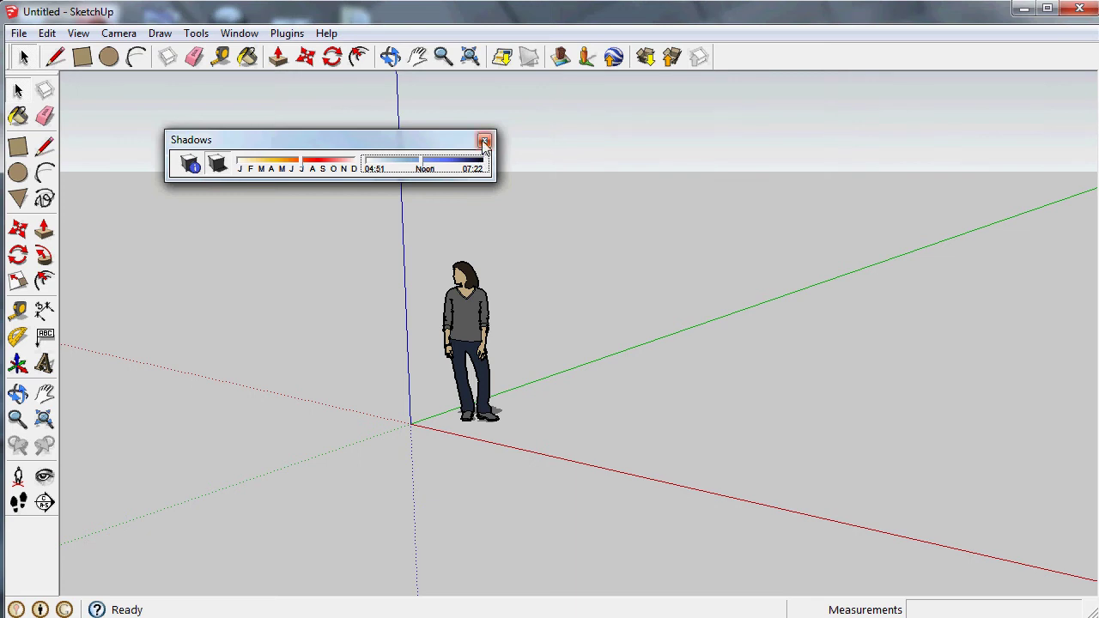
drag(442, 140, 910, 44)
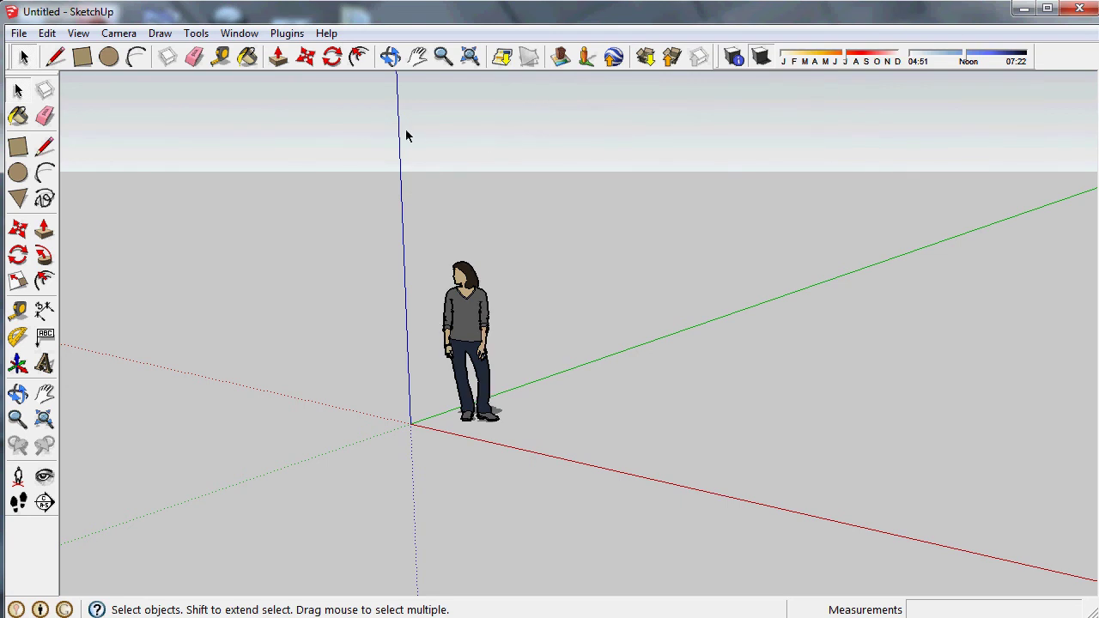
Step: Open the Add Location map window and dismiss its introductory message
click(502, 57)
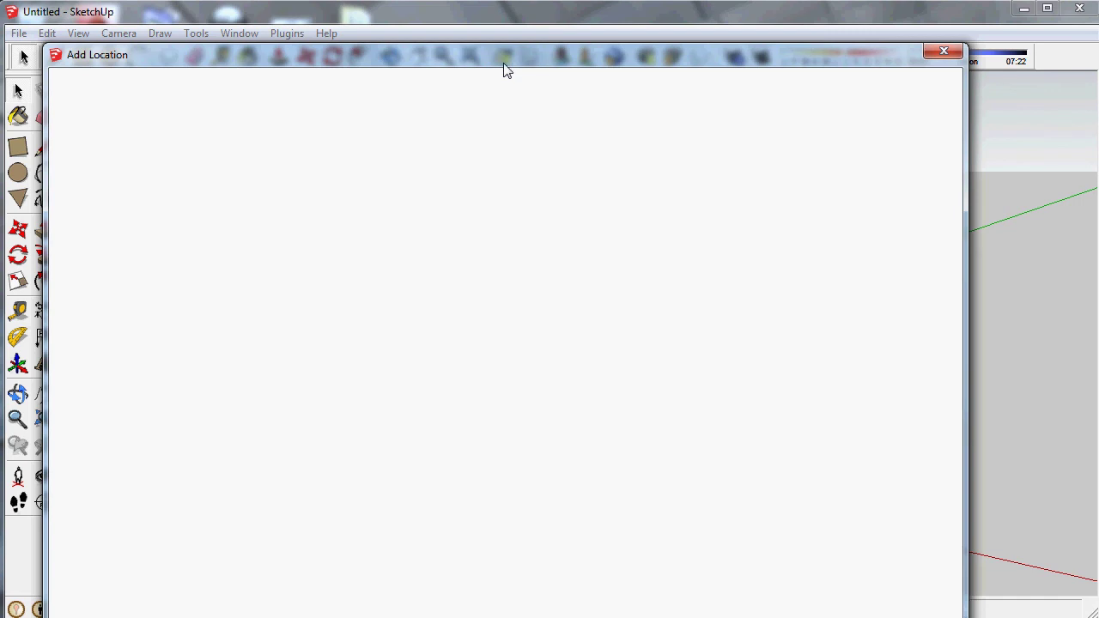
drag(476, 66, 477, 24)
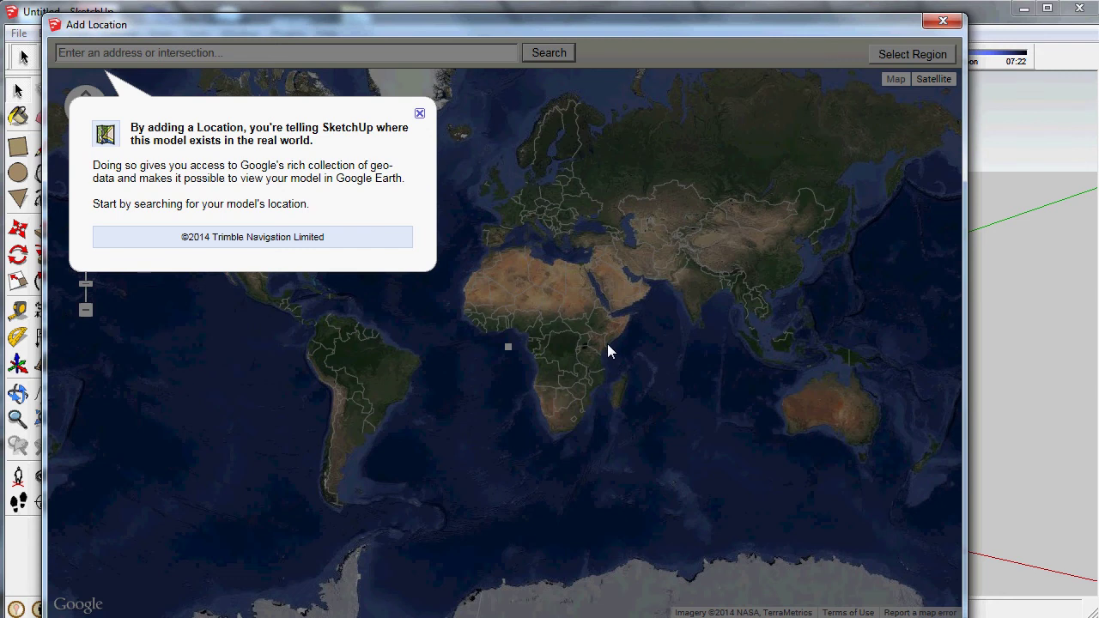
click(419, 112)
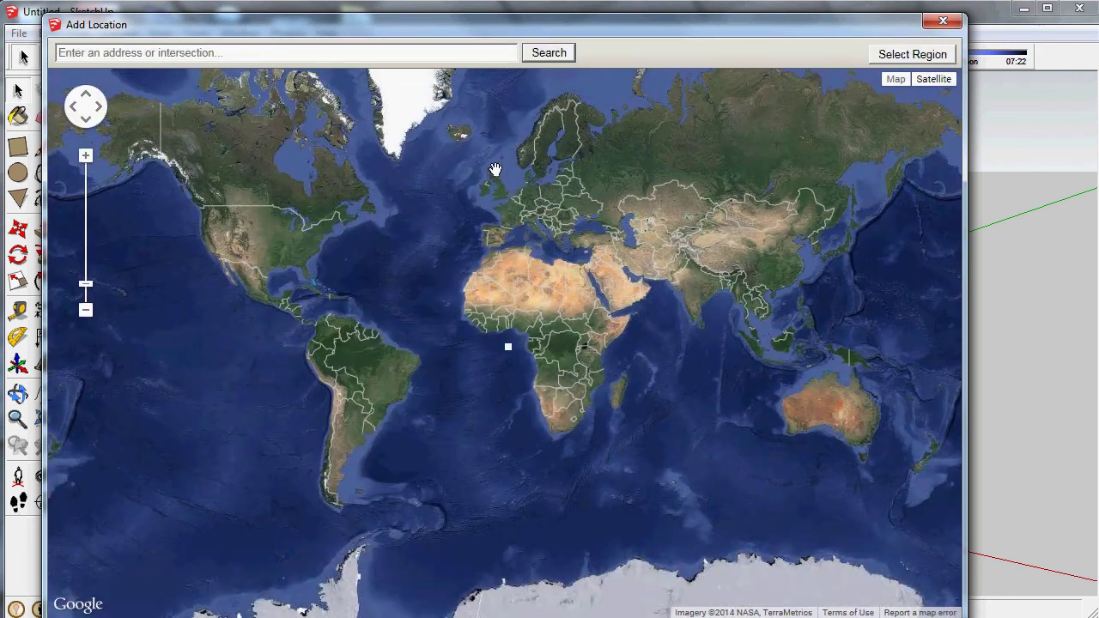
drag(574, 262, 581, 318)
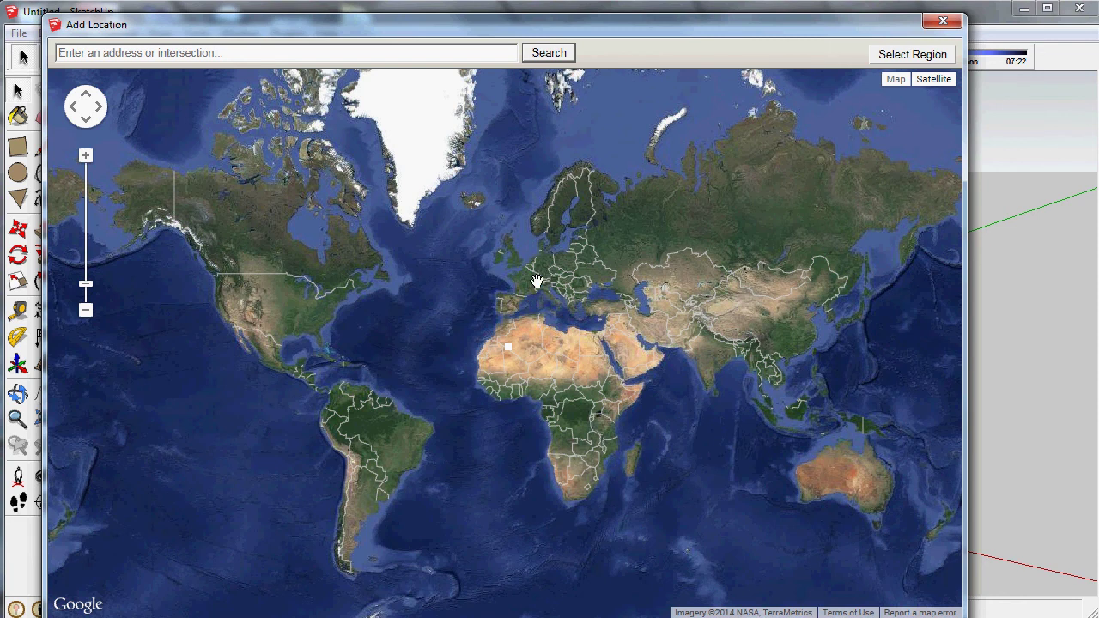
Step: Pan and zoom the satellite map to the Alps near Monte Leone, framing the lake in the region box
scroll(535, 267, up, 2)
scroll(536, 267, up, 2)
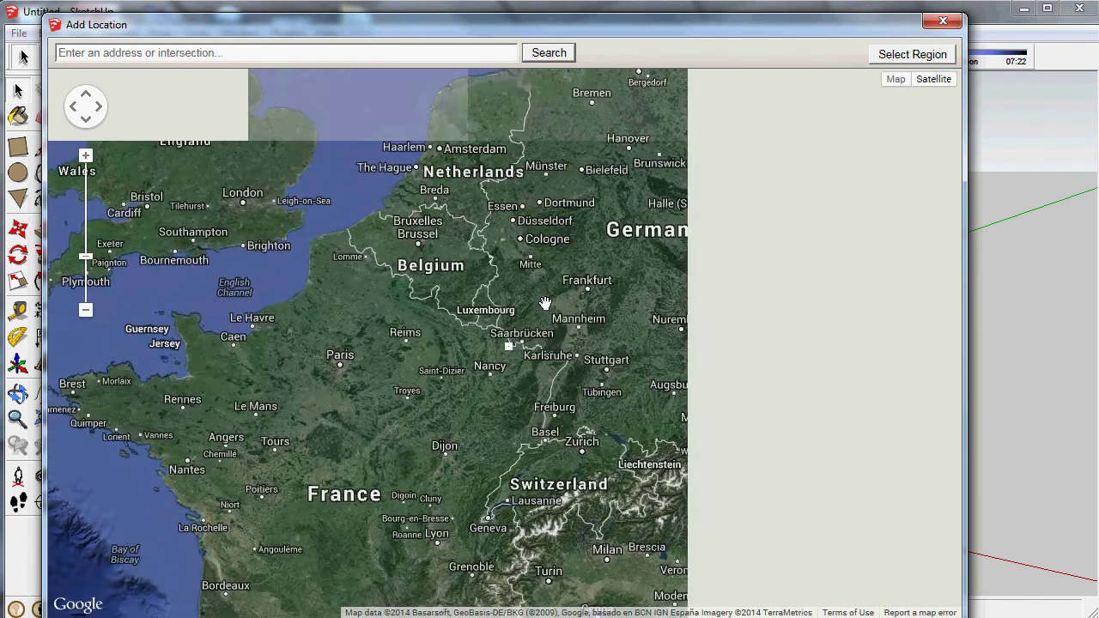
drag(559, 373, 481, 541)
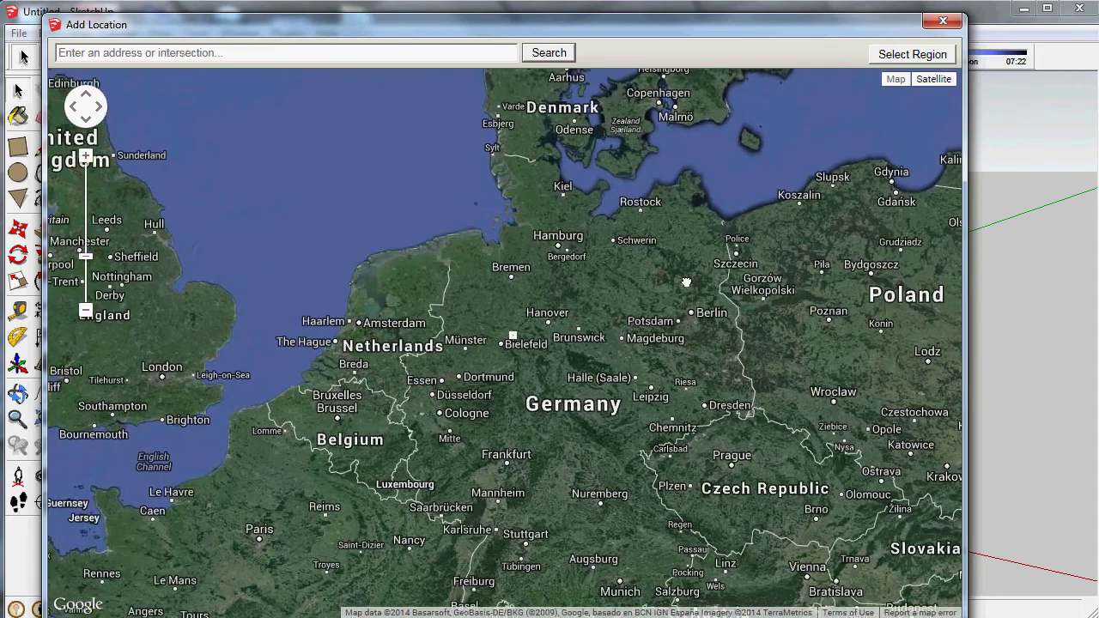
drag(686, 282, 596, 93)
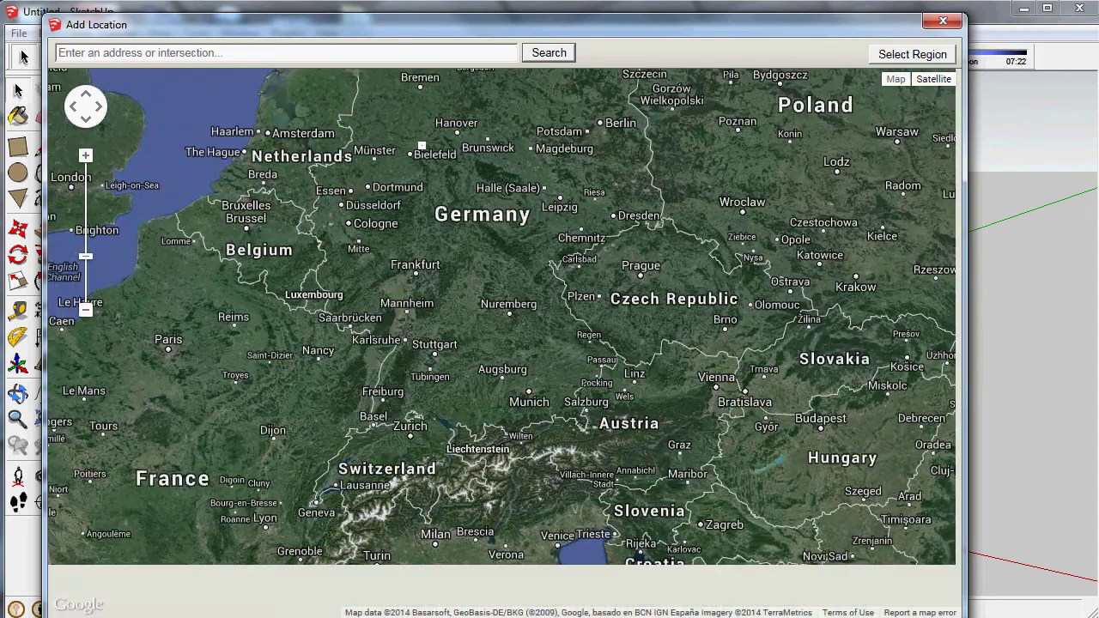
drag(462, 461, 596, 336)
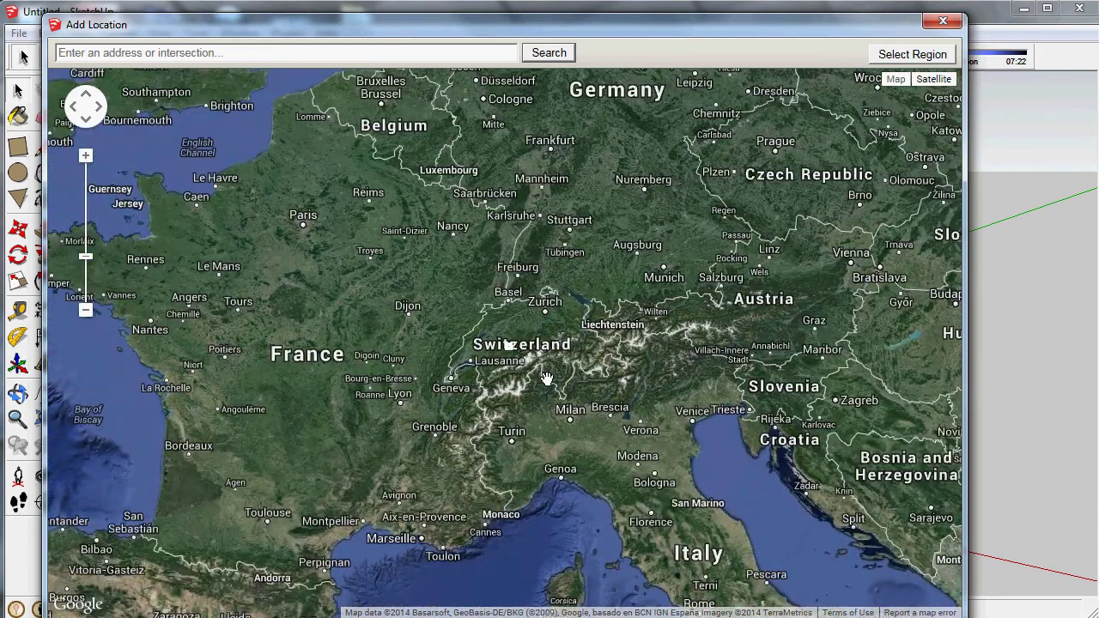
scroll(545, 380, up, 1)
scroll(468, 379, up, 1)
scroll(469, 380, up, 1)
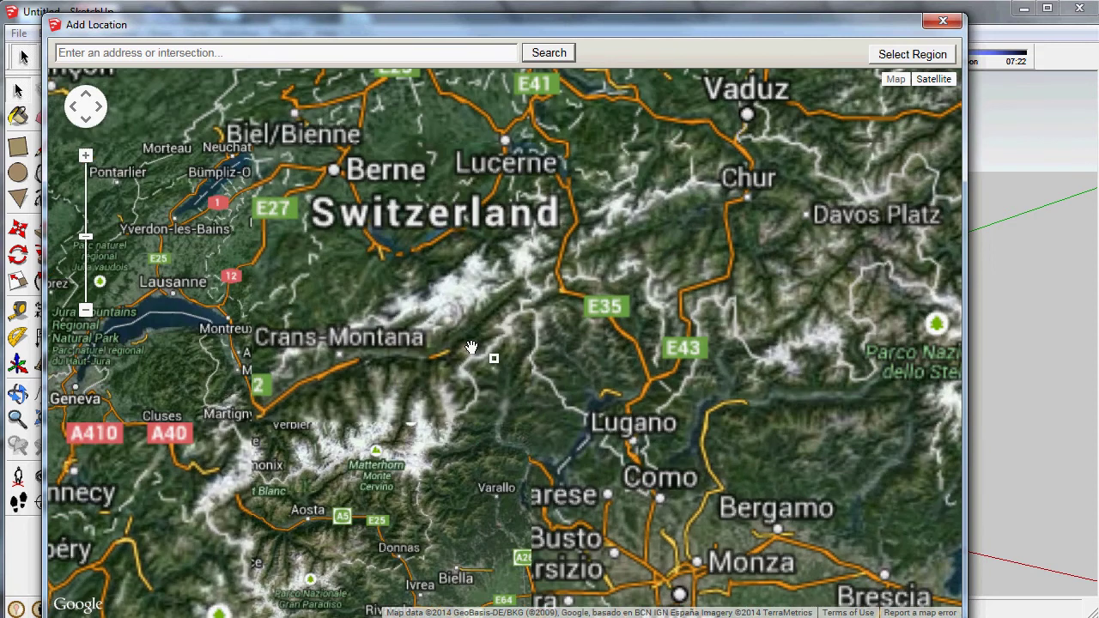
scroll(471, 348, up, 1)
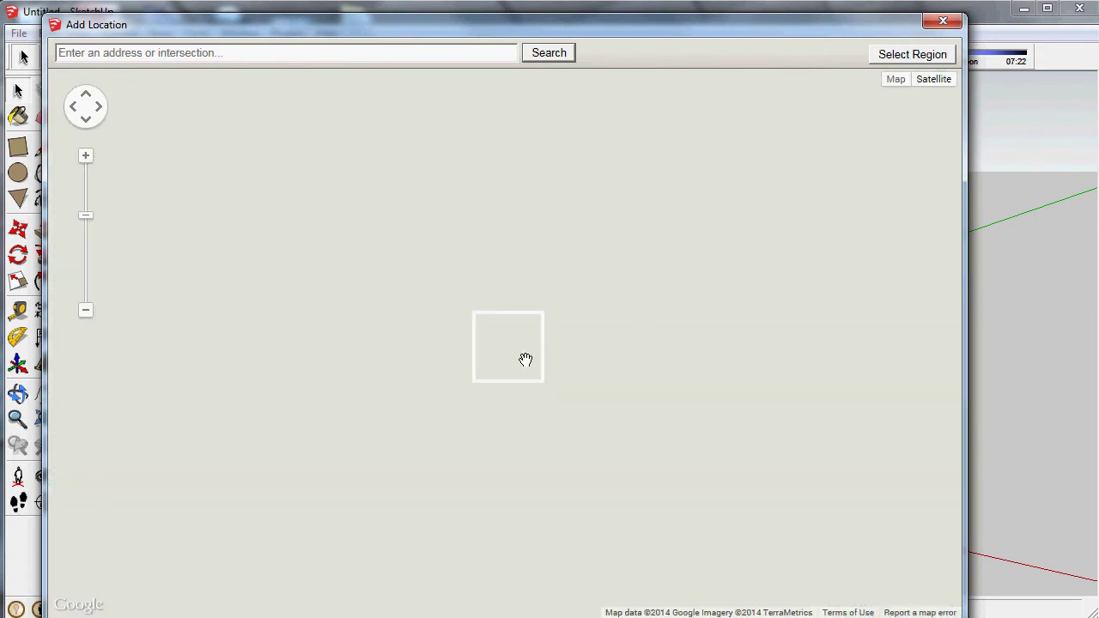
scroll(525, 359, down, 1)
scroll(552, 348, up, 3)
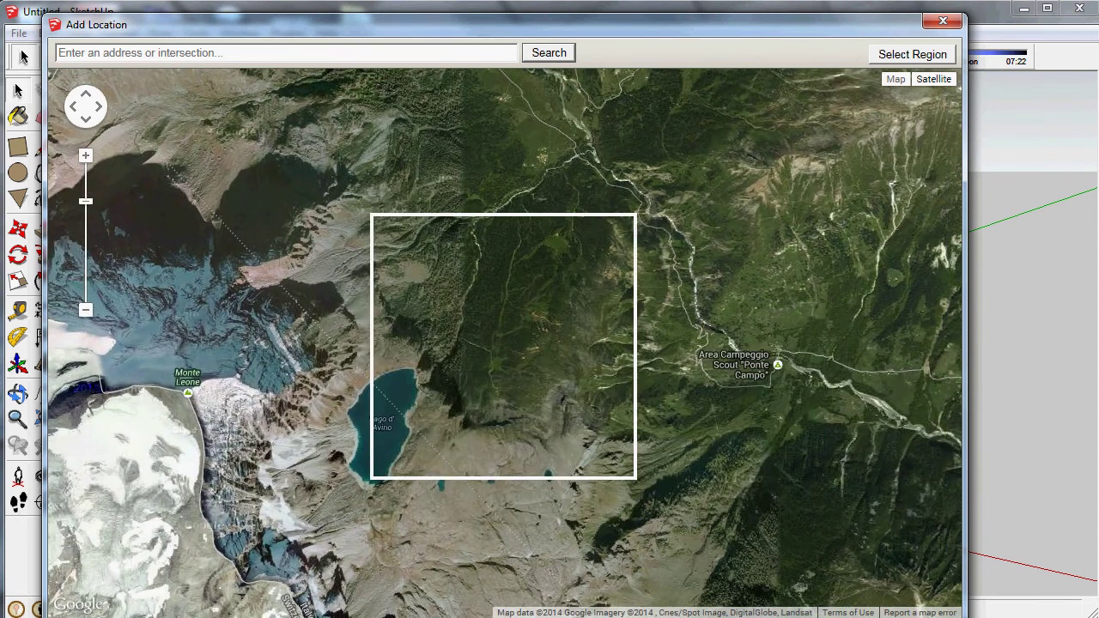
mouse_move(496, 292)
mouse_down()
mouse_move(465, 281)
mouse_move(536, 298)
mouse_up()
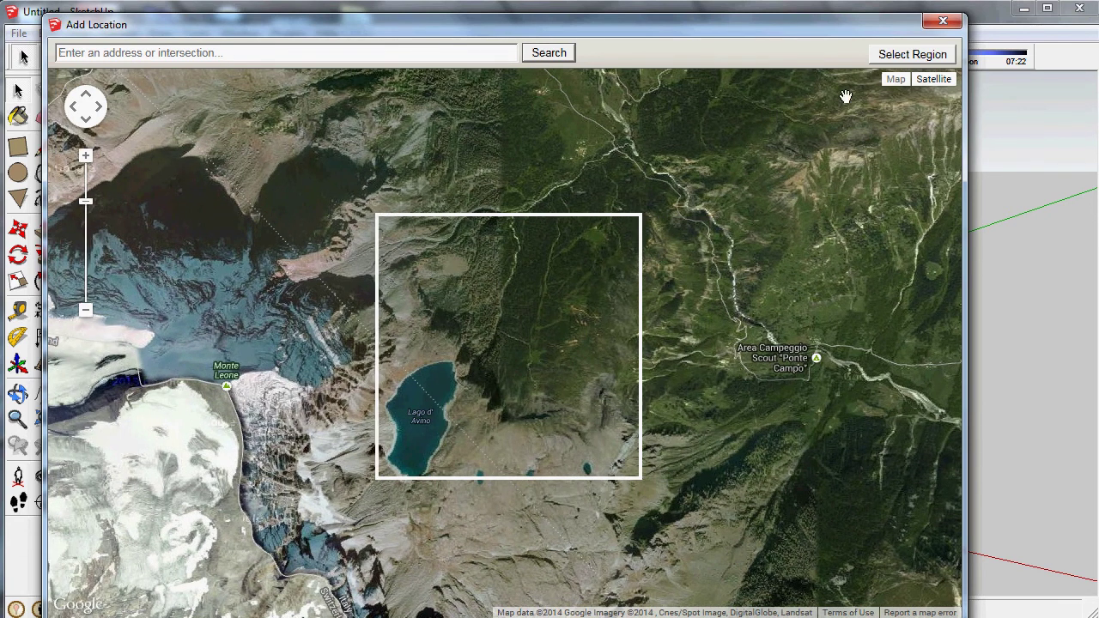
Step: Select the region around Lago d'Avino and import it as a flat snapshot
click(907, 59)
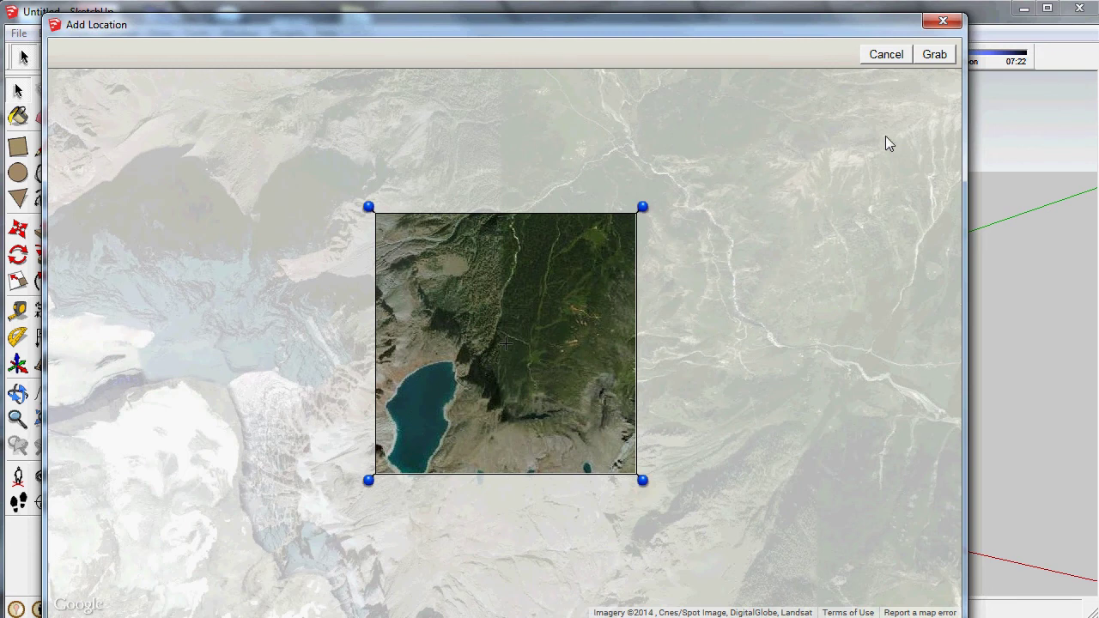
click(933, 56)
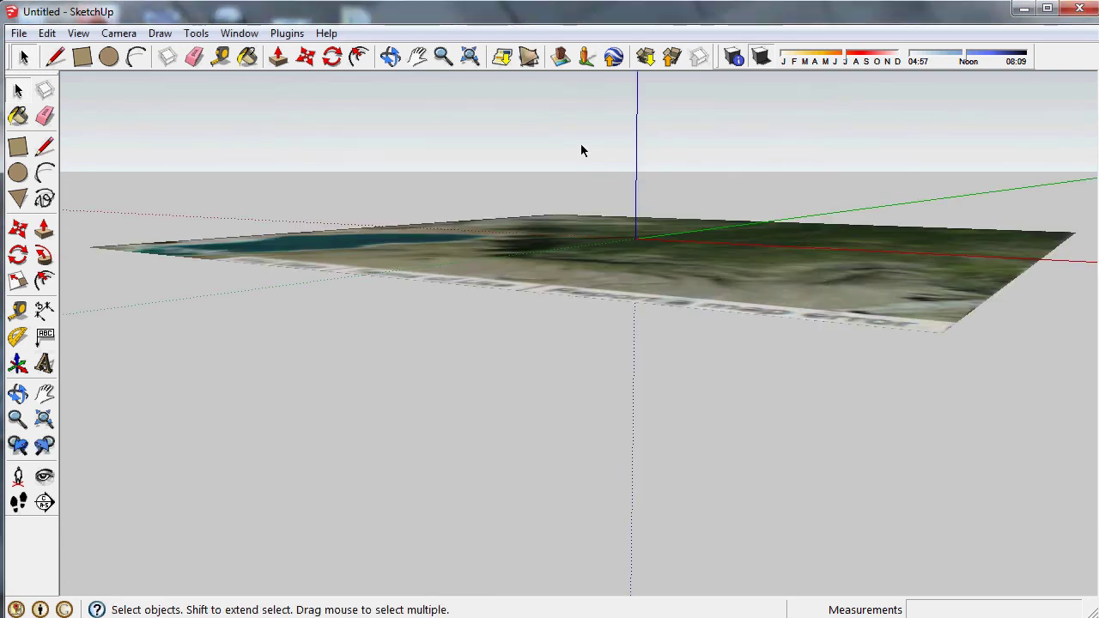
Step: Switch the import to 3D terrain and orbit and zoom to inspect the lake and mountains
click(534, 65)
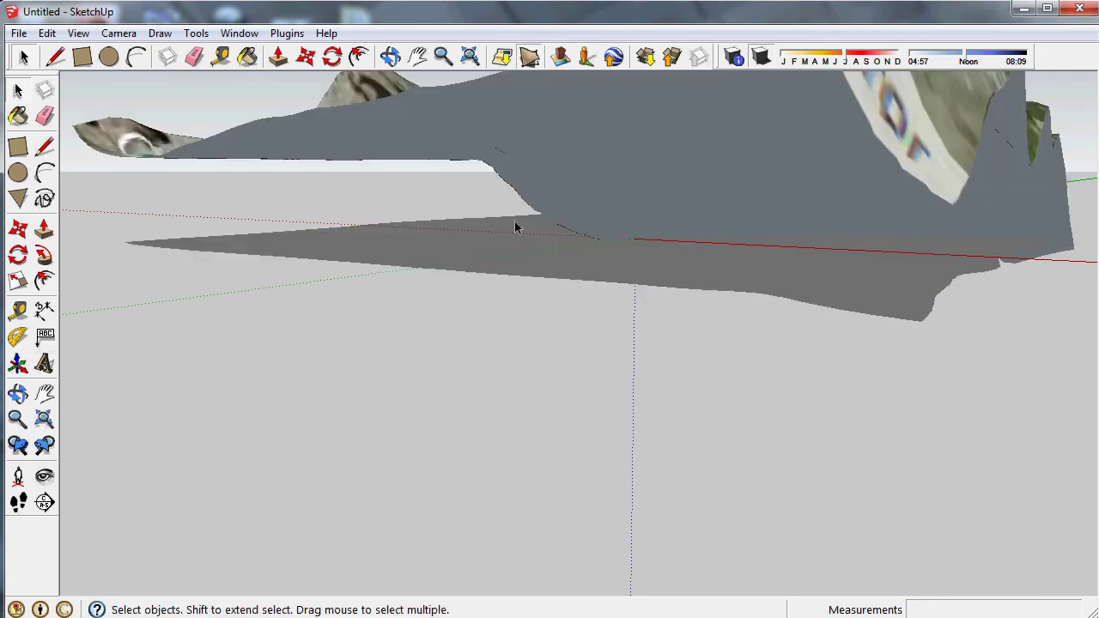
mouse_move(515, 228)
middle_down()
mouse_move(712, 335)
mouse_move(787, 276)
mouse_move(363, 246)
mouse_move(630, 275)
mouse_move(417, 290)
mouse_move(639, 270)
mouse_move(541, 299)
middle_up()
scroll(474, 273, down, 2)
scroll(474, 270, down, 2)
scroll(473, 267, down, 2)
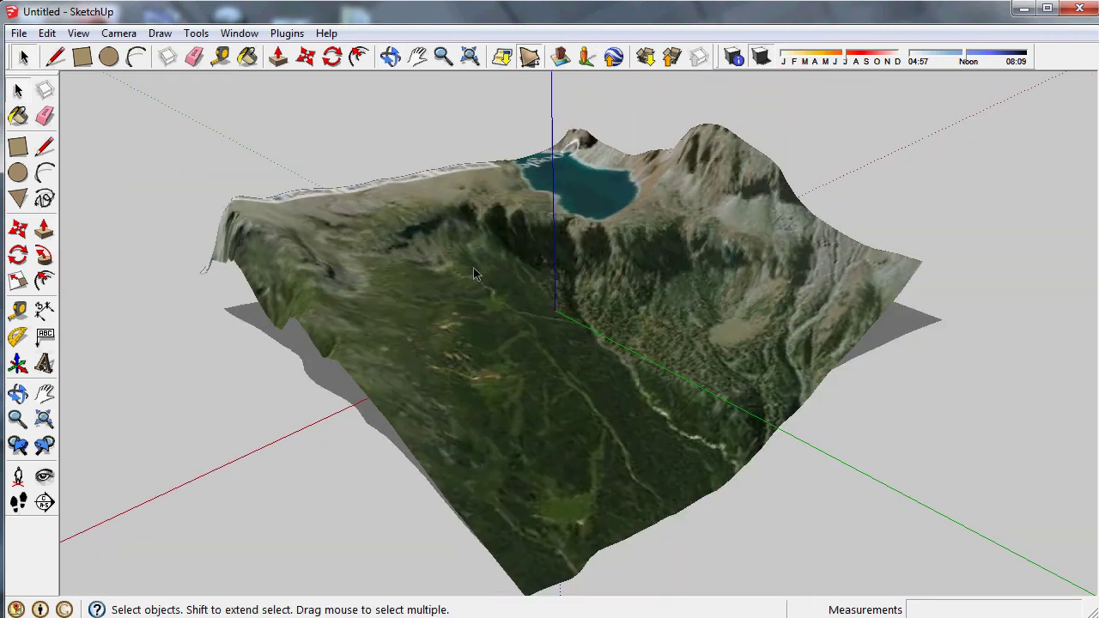
middle_drag(717, 267, 640, 182)
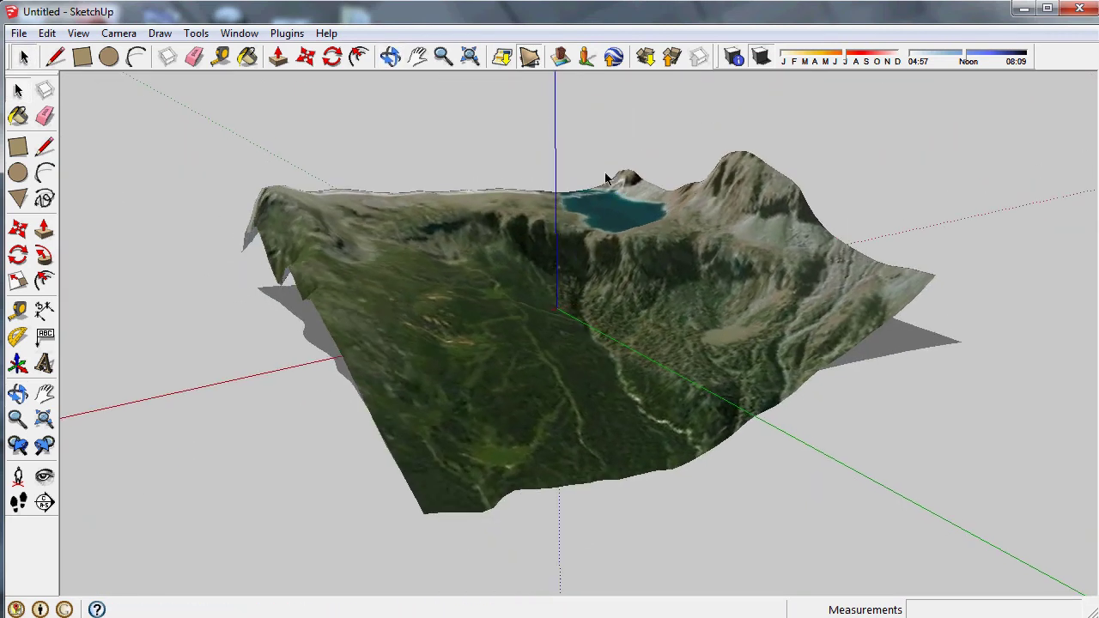
scroll(640, 182, up, 2)
scroll(640, 182, up, 2)
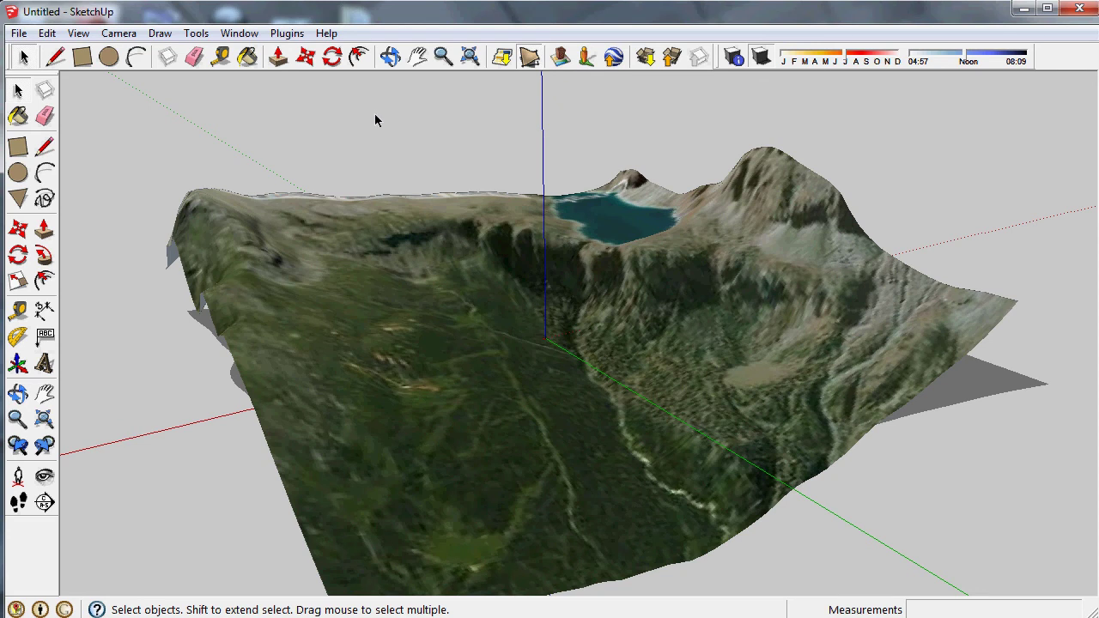
click(239, 33)
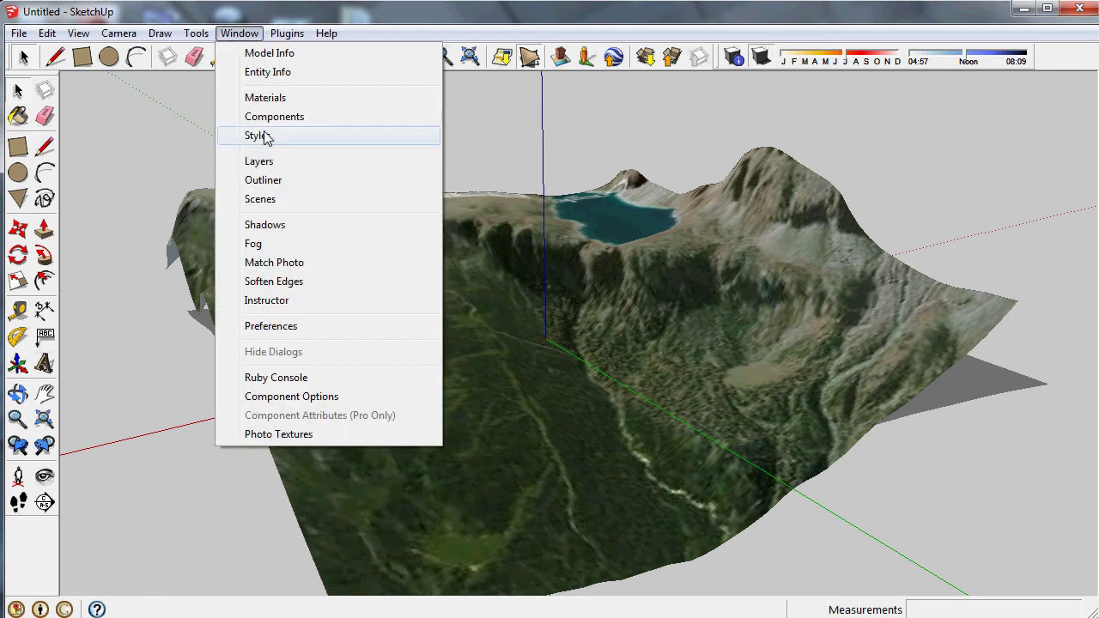
Step: In the Layers panel, turn off Google Earth Snapshot and Google Earth Terrain visibility, then close it
click(631, 211)
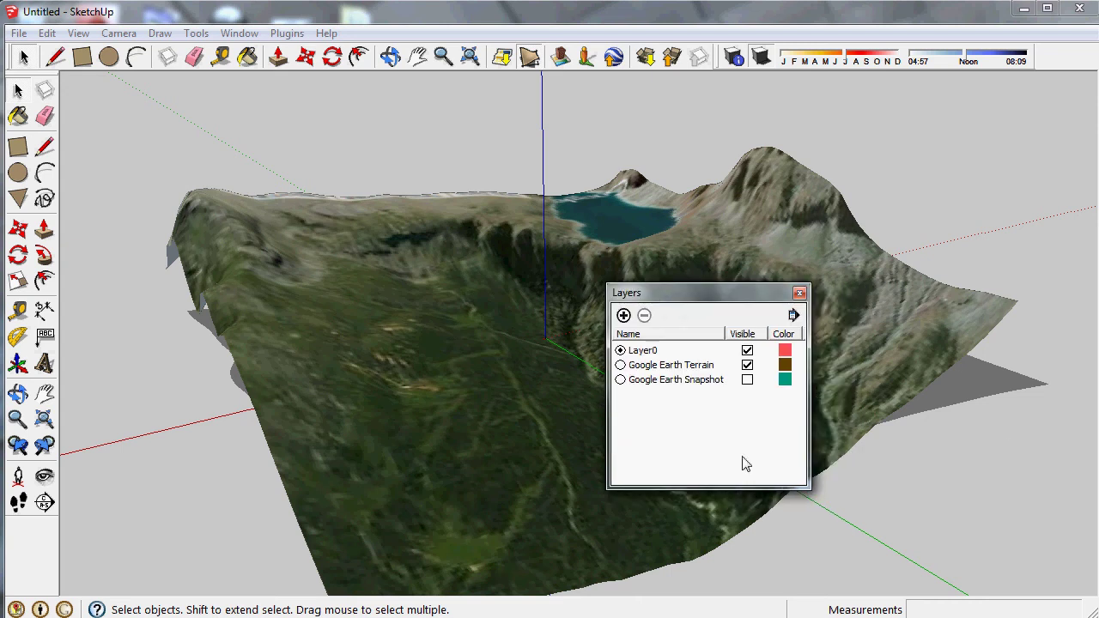
click(747, 380)
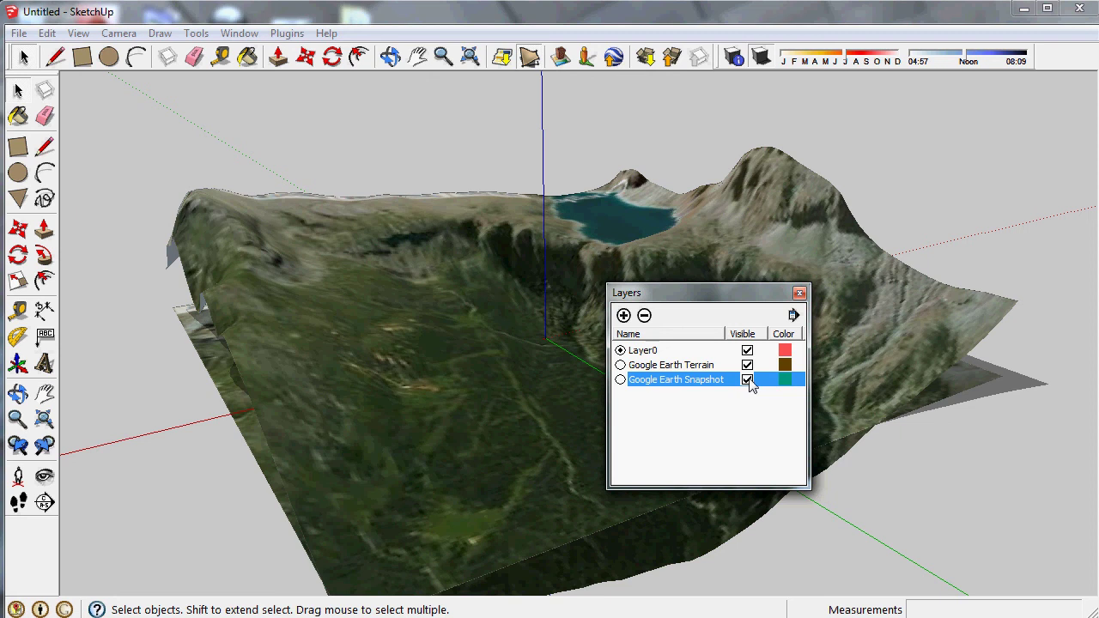
click(747, 380)
click(748, 365)
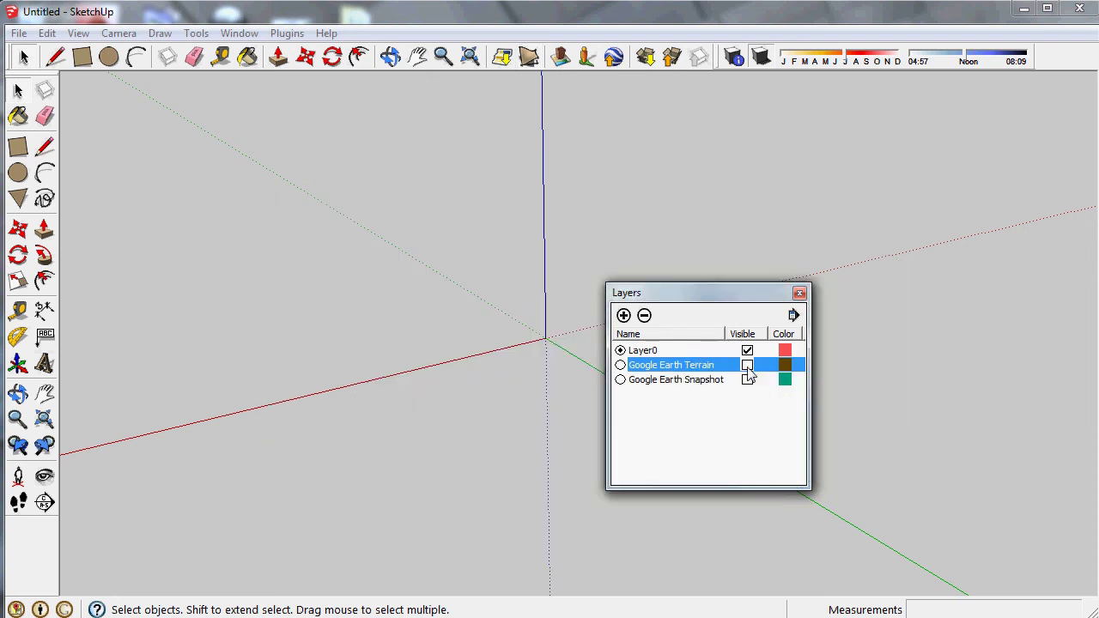
click(747, 365)
click(747, 381)
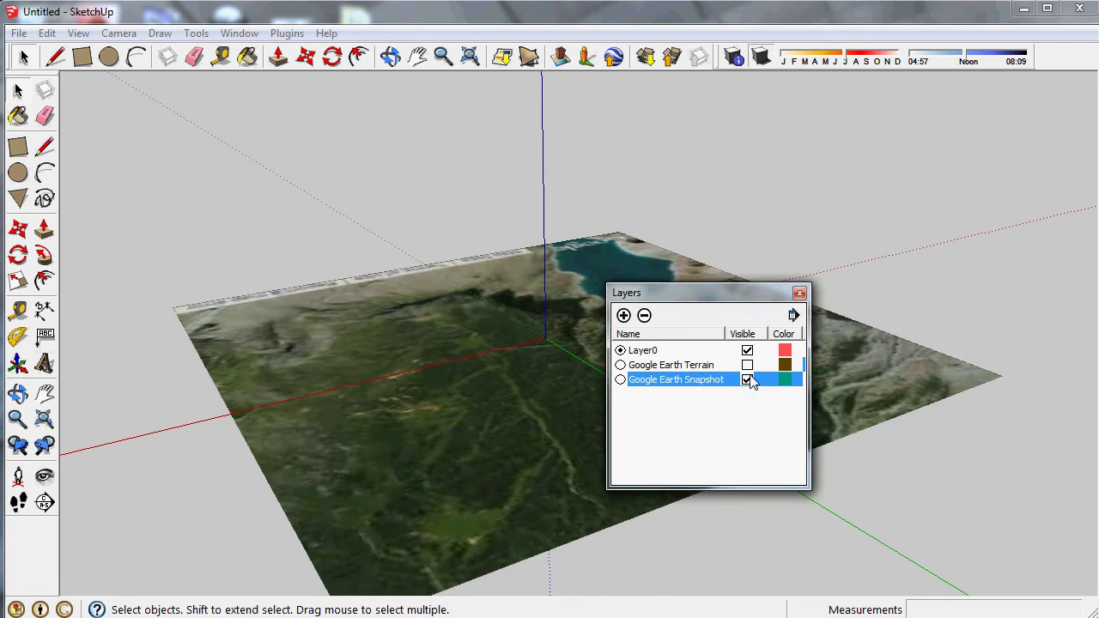
click(747, 380)
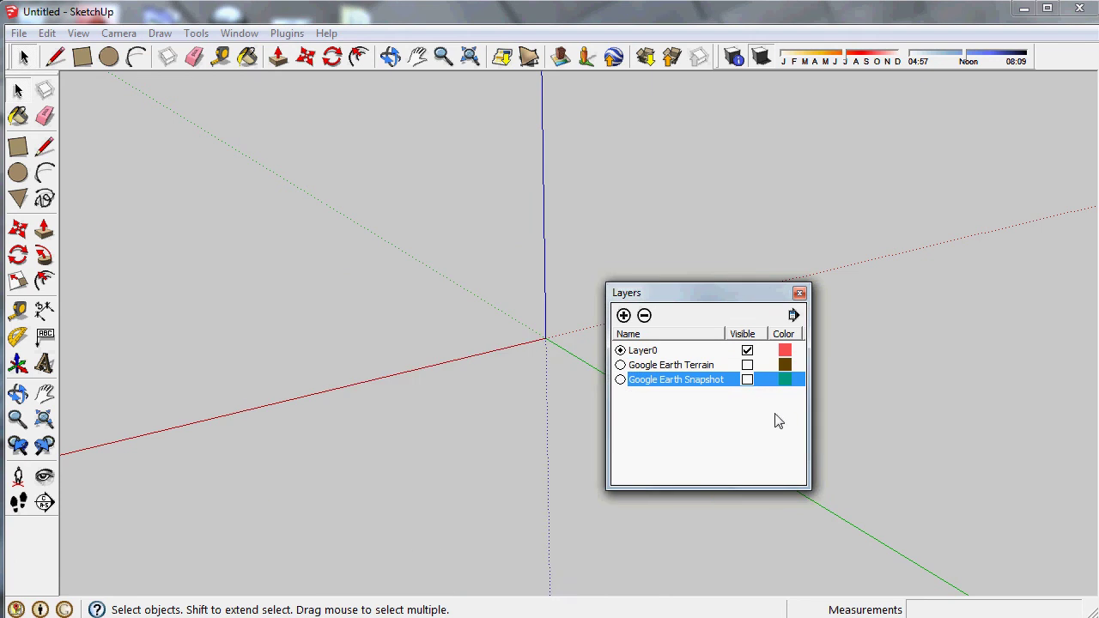
click(800, 293)
mouse_move(545, 363)
middle_down()
mouse_move(550, 341)
mouse_move(542, 360)
mouse_move(915, 444)
middle_up()
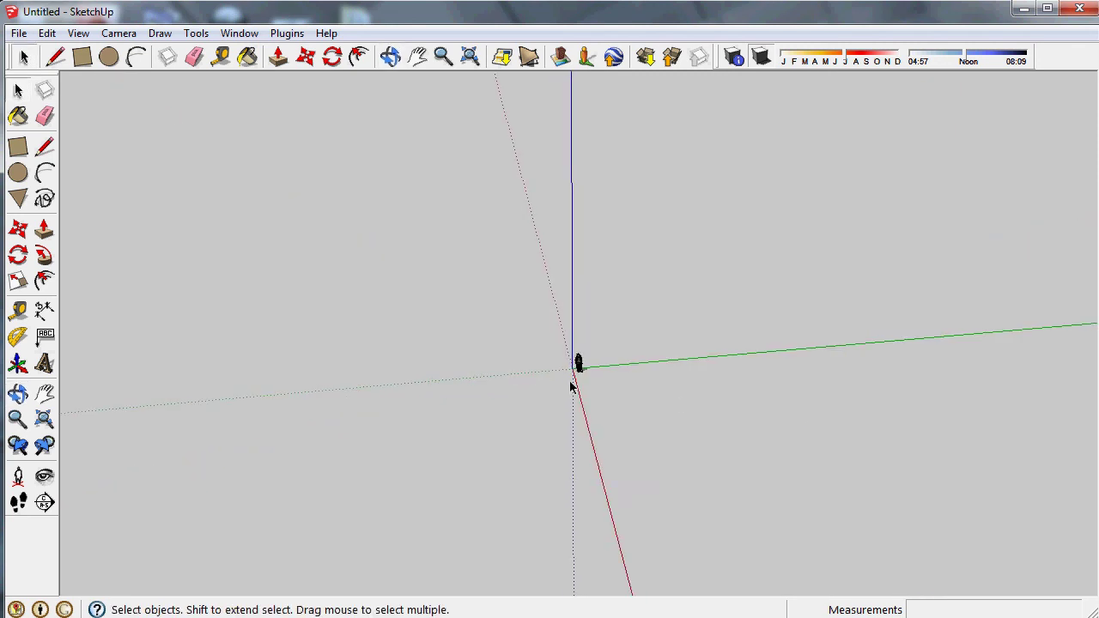
Step: Orbit to frame the standing figure and move the shadow date slider
middle_drag(572, 387, 807, 360)
mouse_move(579, 383)
middle_down()
mouse_move(569, 314)
mouse_move(598, 368)
mouse_move(592, 385)
mouse_move(383, 437)
middle_up()
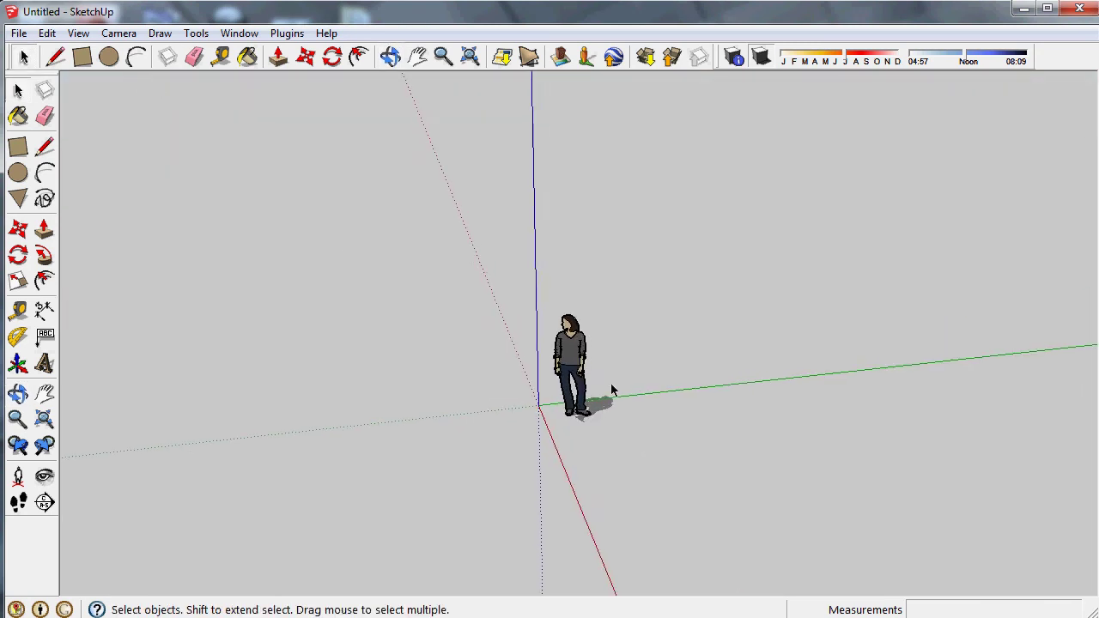
middle_drag(612, 390, 592, 393)
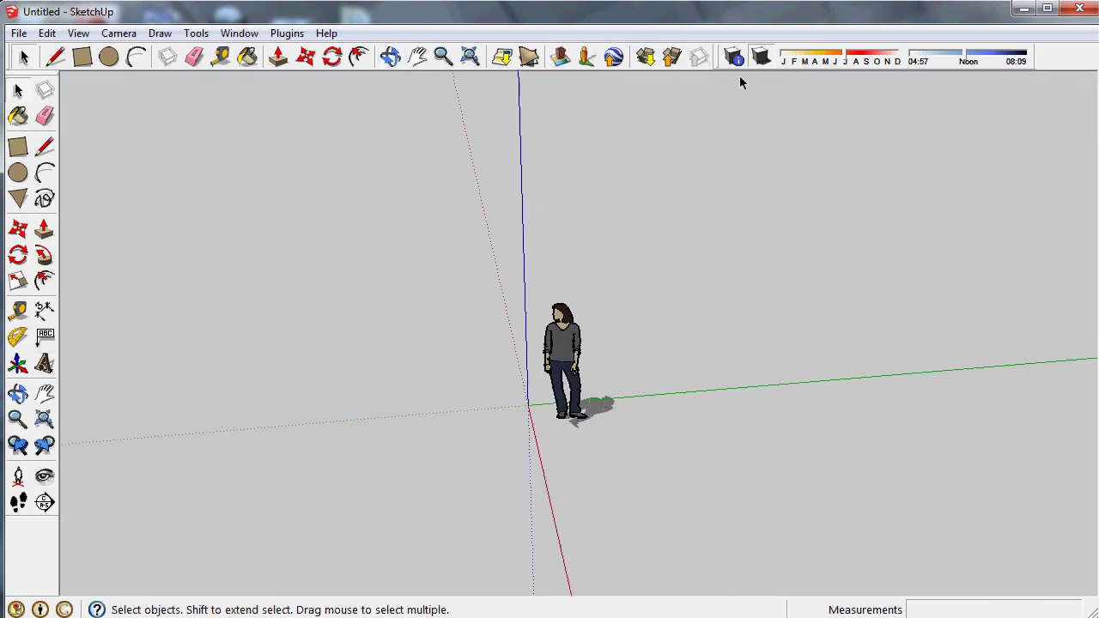
mouse_move(844, 65)
mouse_down()
mouse_move(872, 62)
mouse_move(806, 64)
mouse_move(896, 63)
mouse_up()
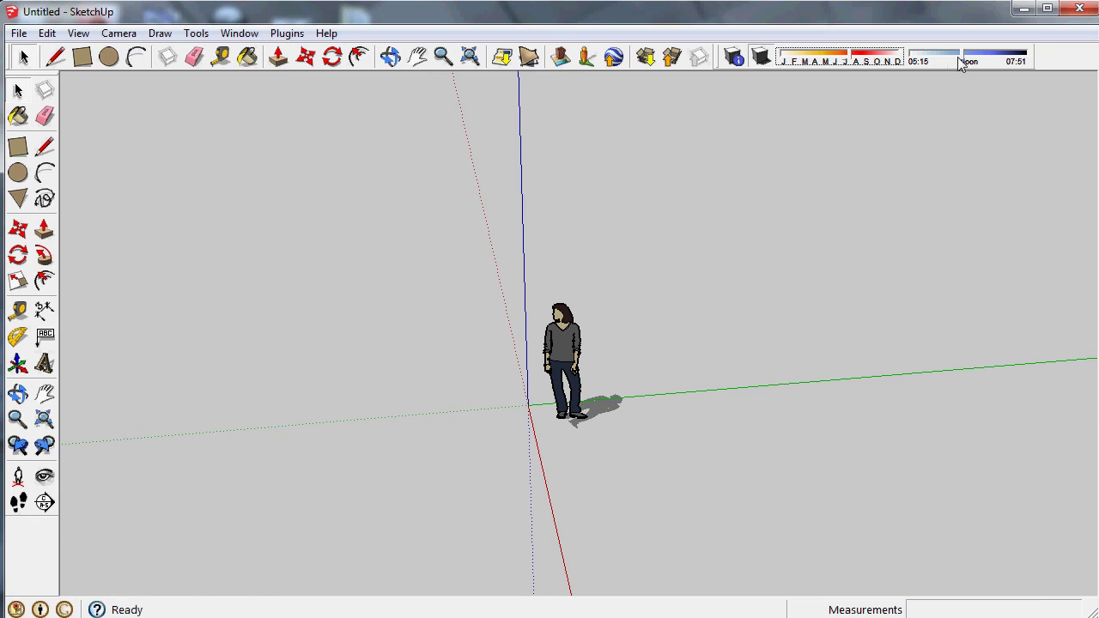
Step: Try several shadow times and dates, settling on about July for a short shadow, then orbit
drag(962, 66, 972, 62)
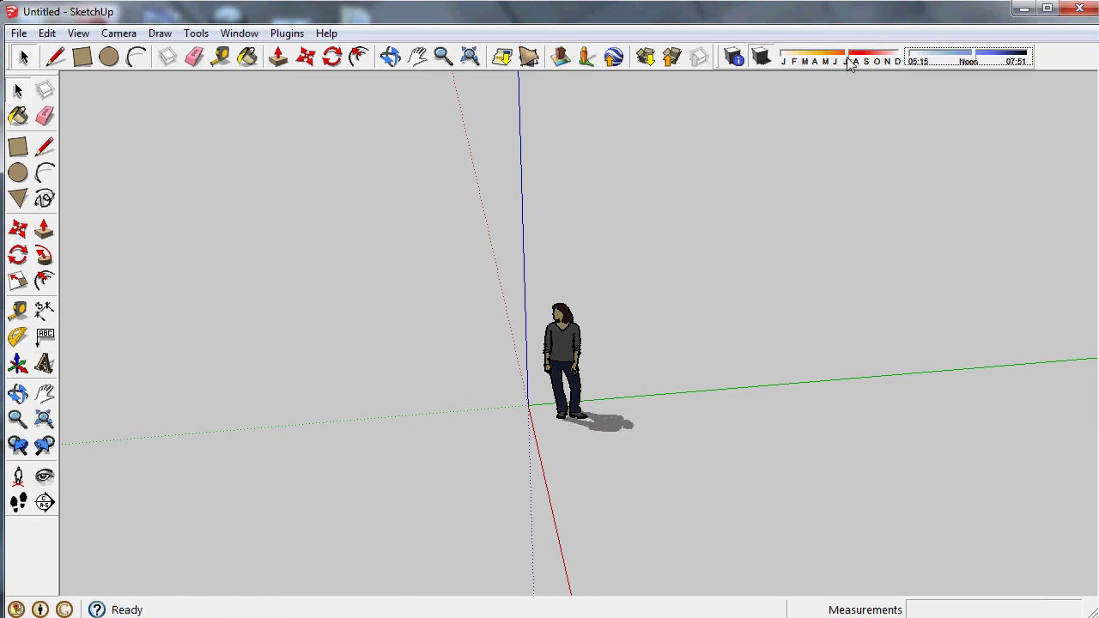
mouse_move(850, 65)
mouse_down()
mouse_move(842, 61)
mouse_move(876, 62)
mouse_move(863, 62)
mouse_up()
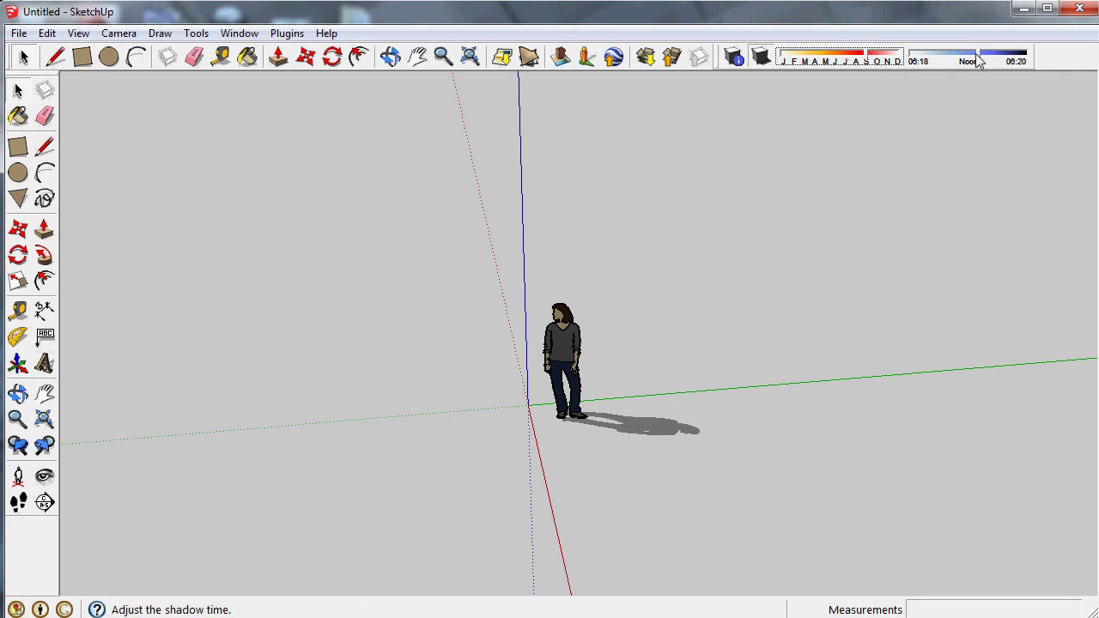
mouse_move(976, 60)
mouse_down()
mouse_move(919, 57)
mouse_move(1018, 61)
mouse_move(971, 62)
mouse_up()
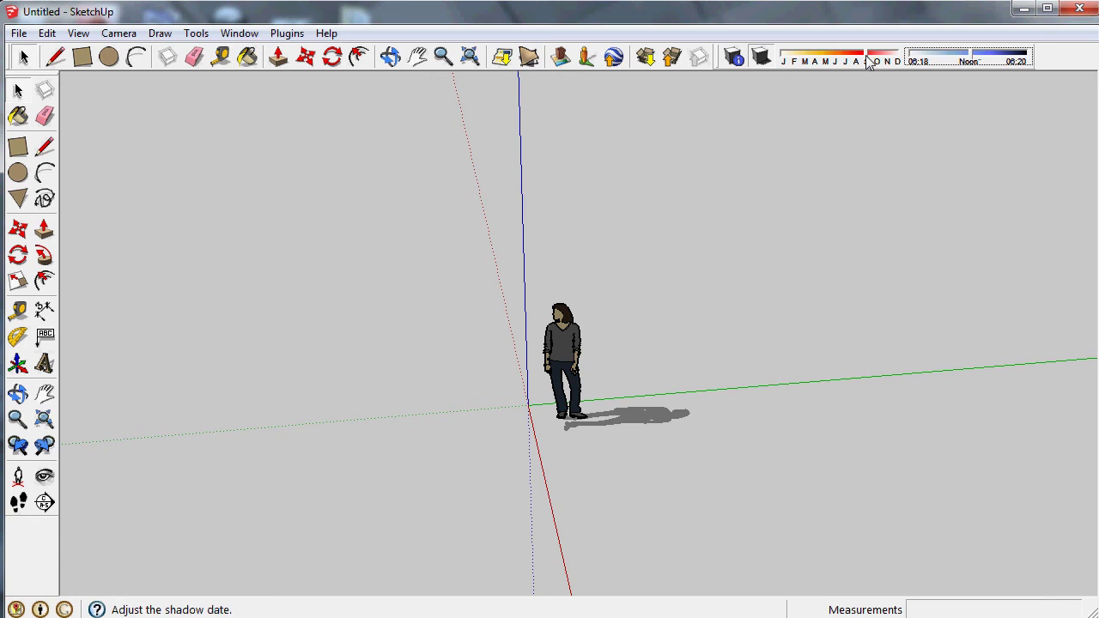
drag(865, 62, 846, 62)
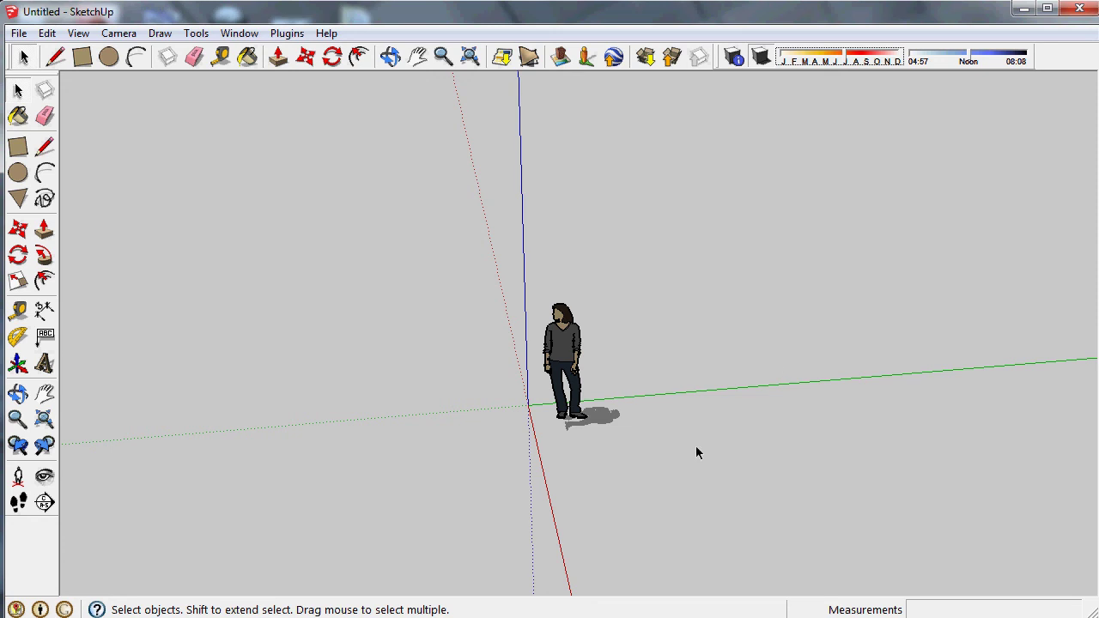
mouse_move(696, 445)
middle_down()
mouse_move(942, 449)
mouse_move(1023, 409)
mouse_move(820, 404)
middle_up()
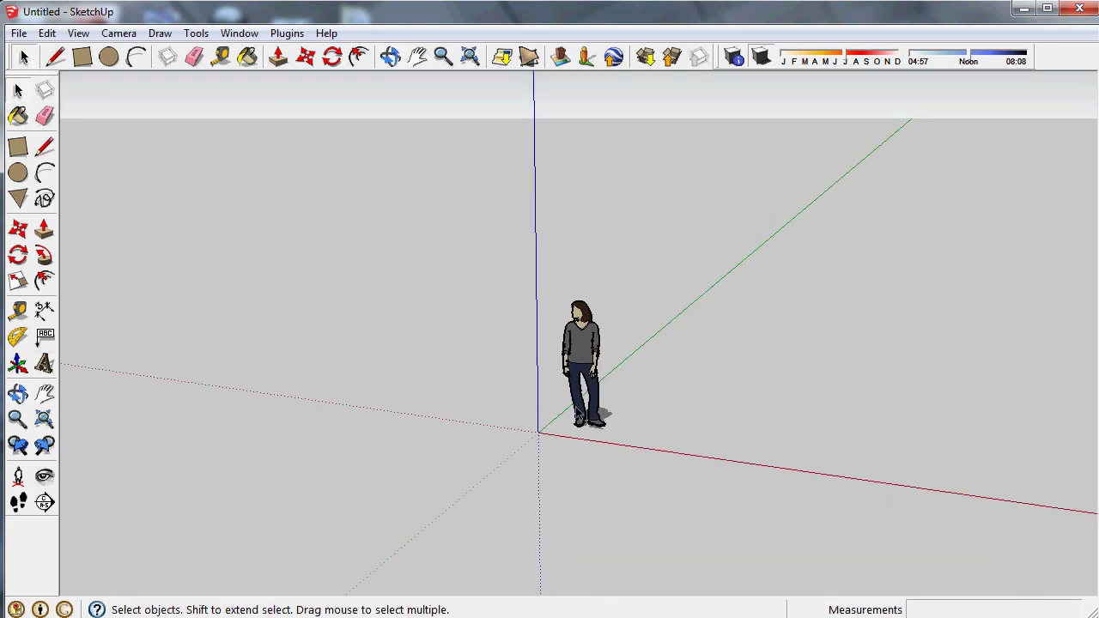